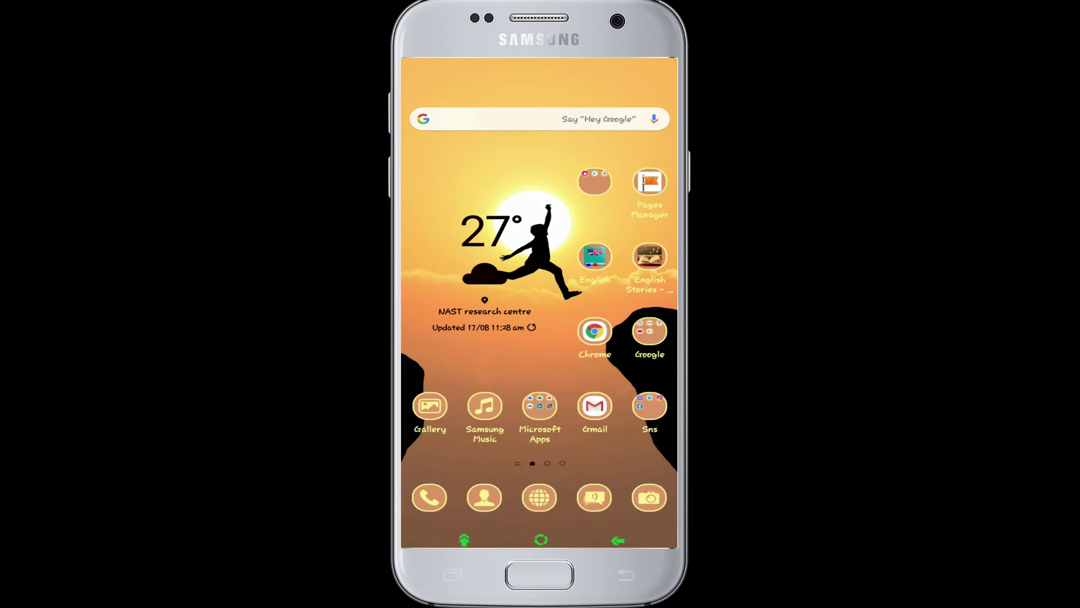
pyautogui.click(594, 330)
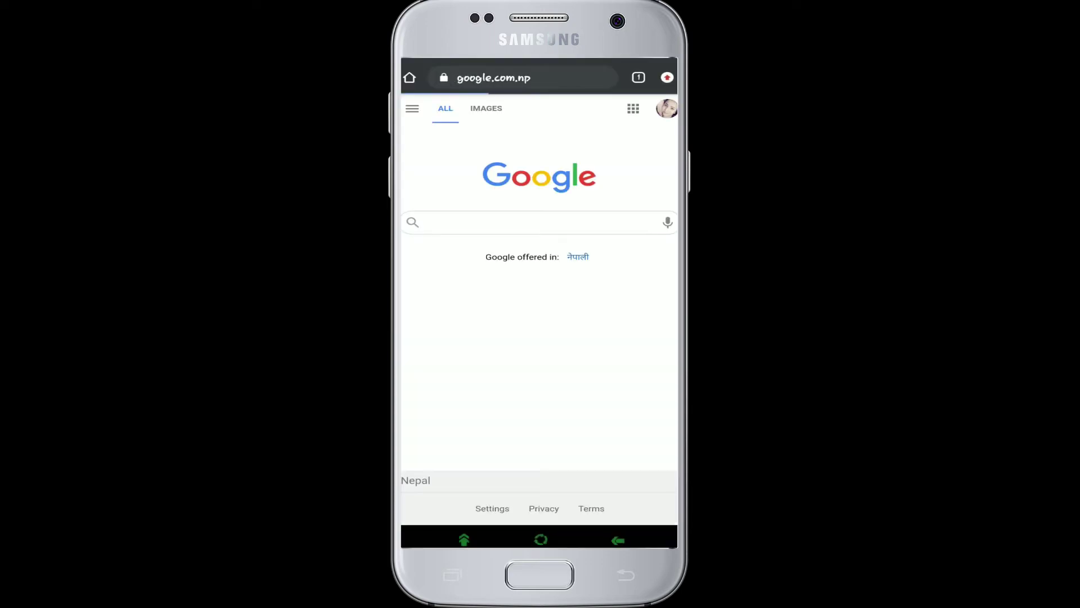
pyautogui.click(494, 77)
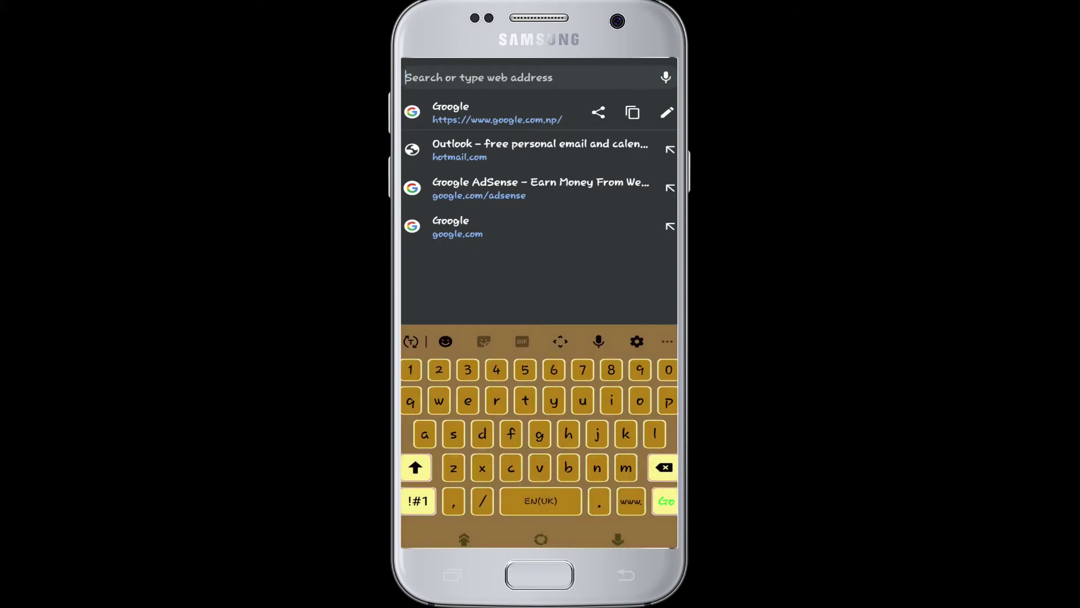
pyautogui.write('www.')
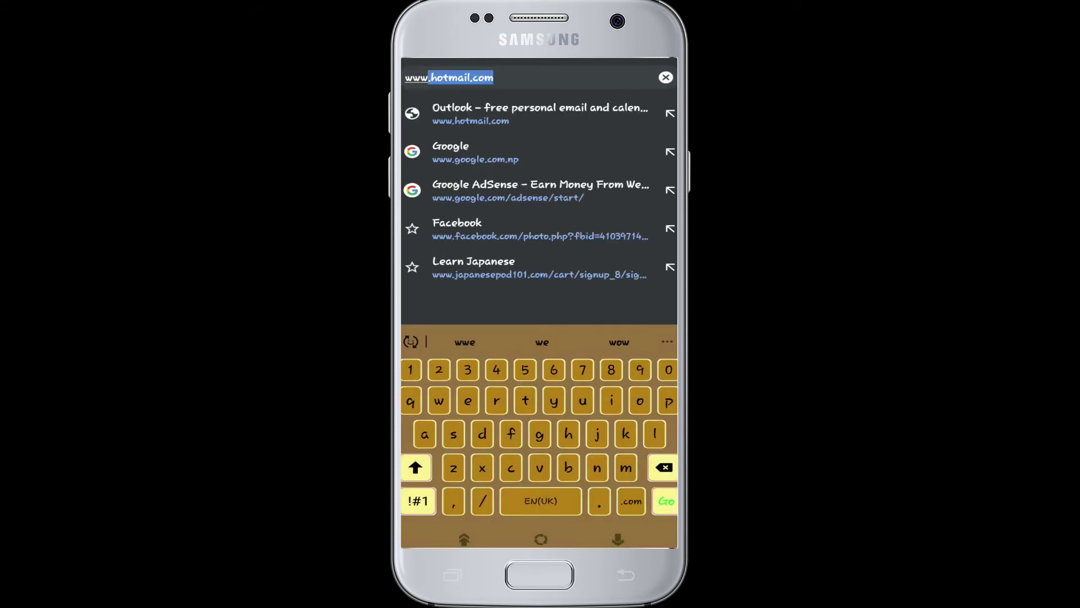
pyautogui.press('Return')
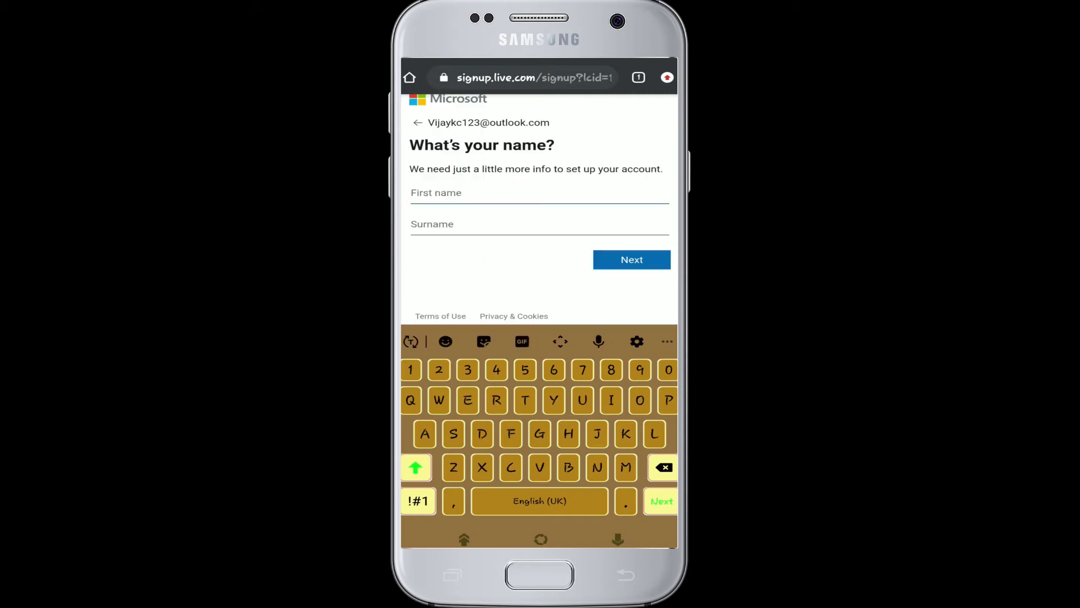
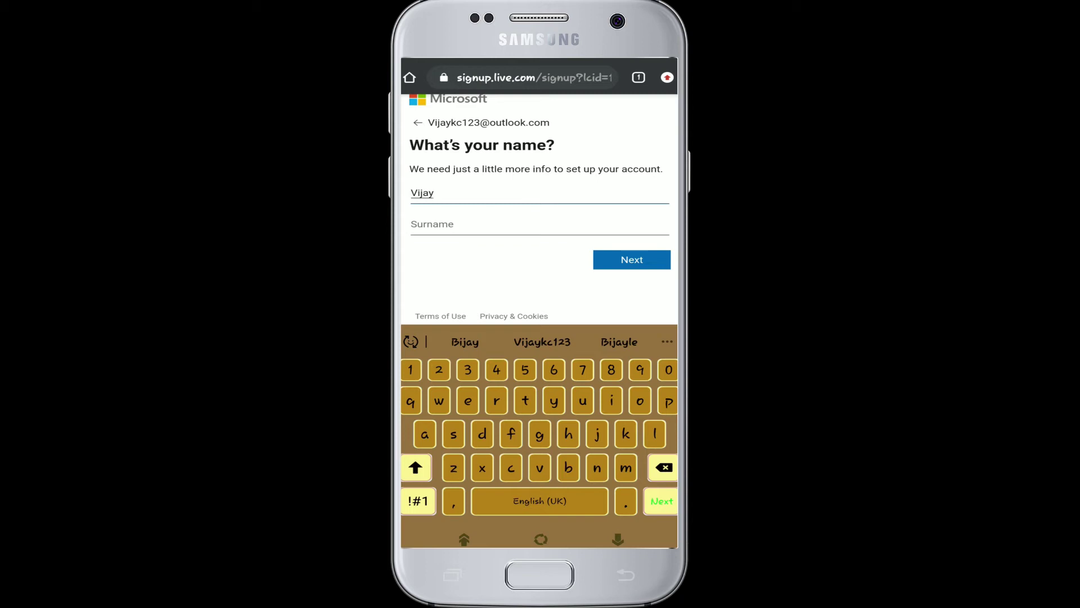
# - Fill in the first name and surname, then continue the sign-up
pyautogui.press('Tab')
pyautogui.write('Kc')
pyautogui.press('Return')
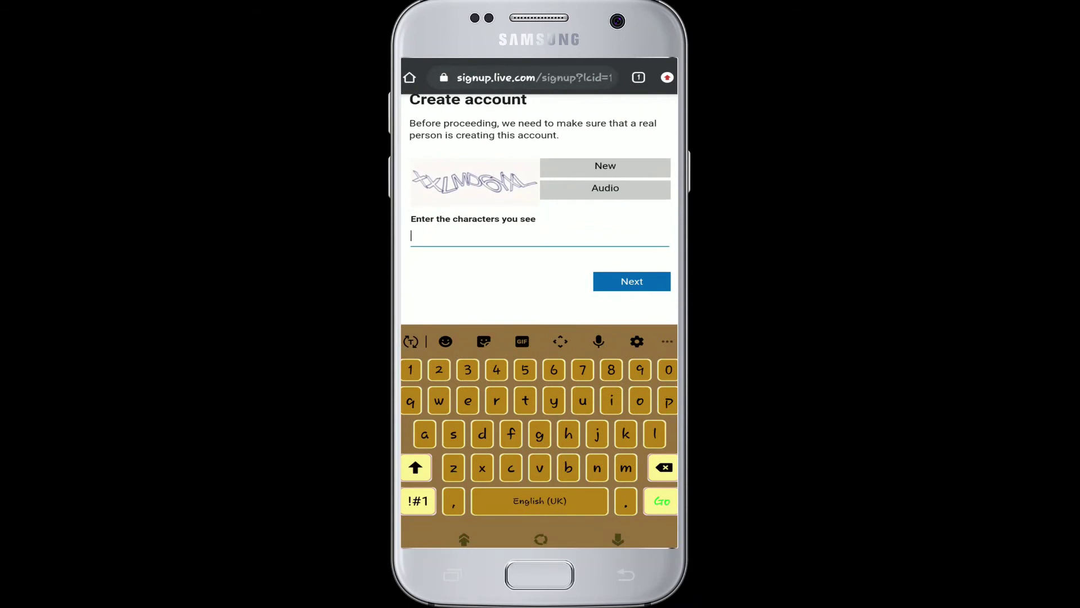
pyautogui.write('x')
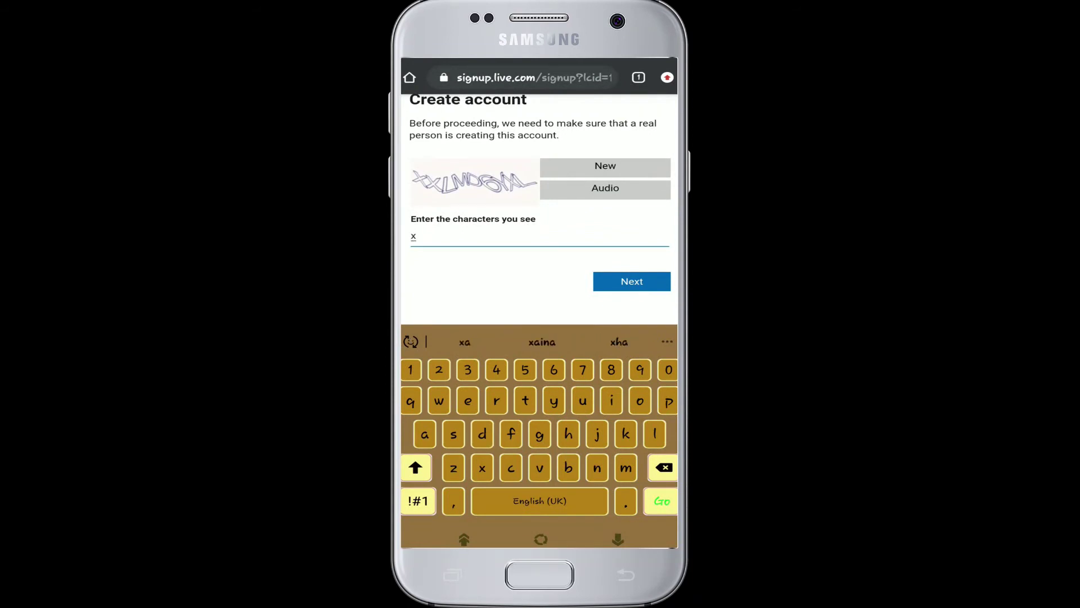
pyautogui.write('xlm')
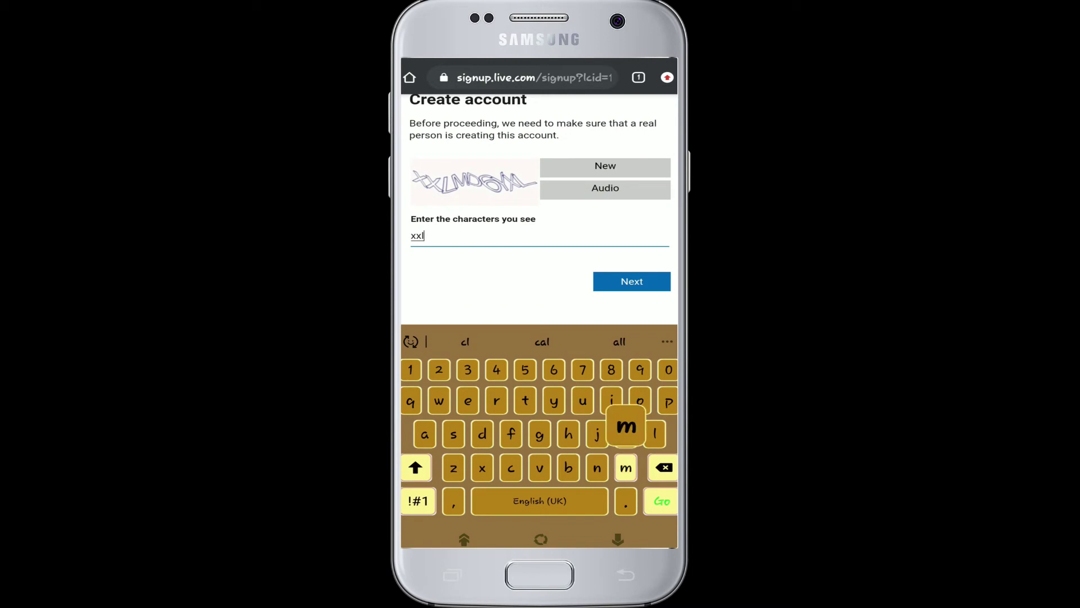
pyautogui.write('d')
pyautogui.write('byd')
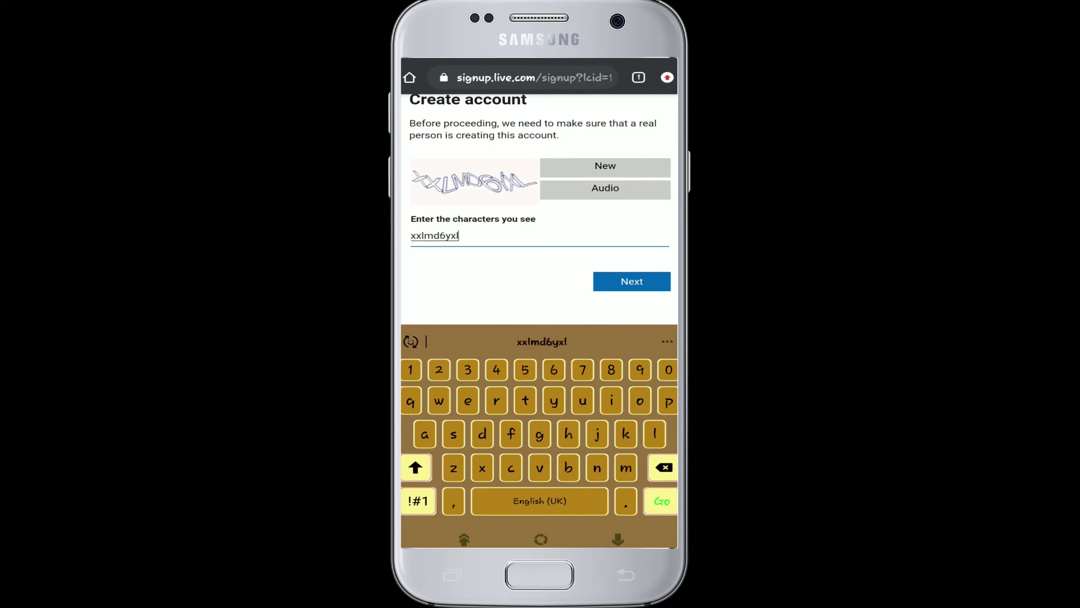
# - Submit the captcha characters in 'Enter the characters you see'
pyautogui.press('Return')
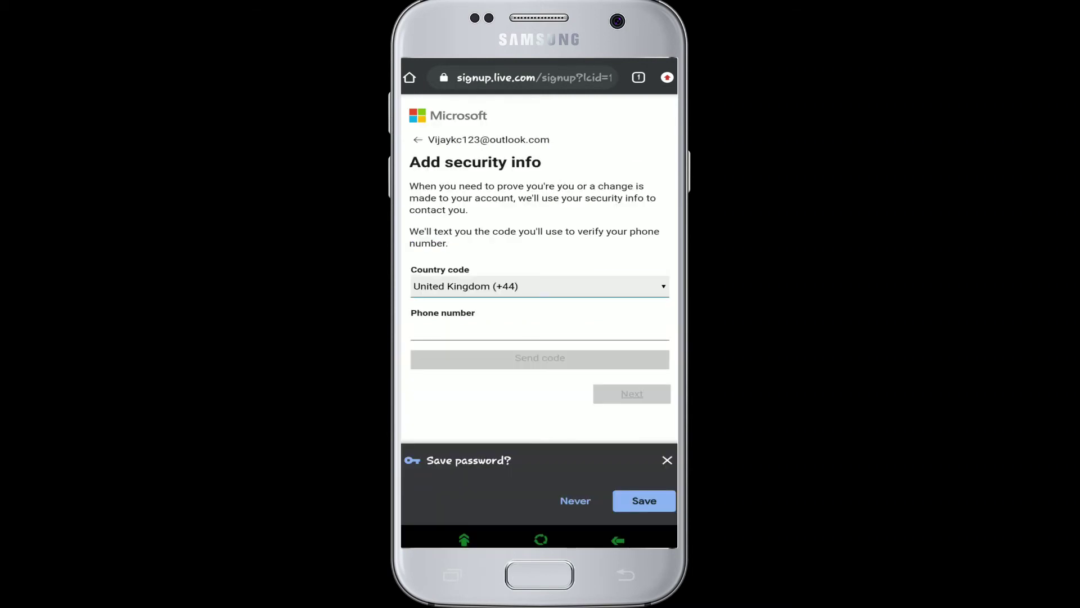
pyautogui.click(540, 330)
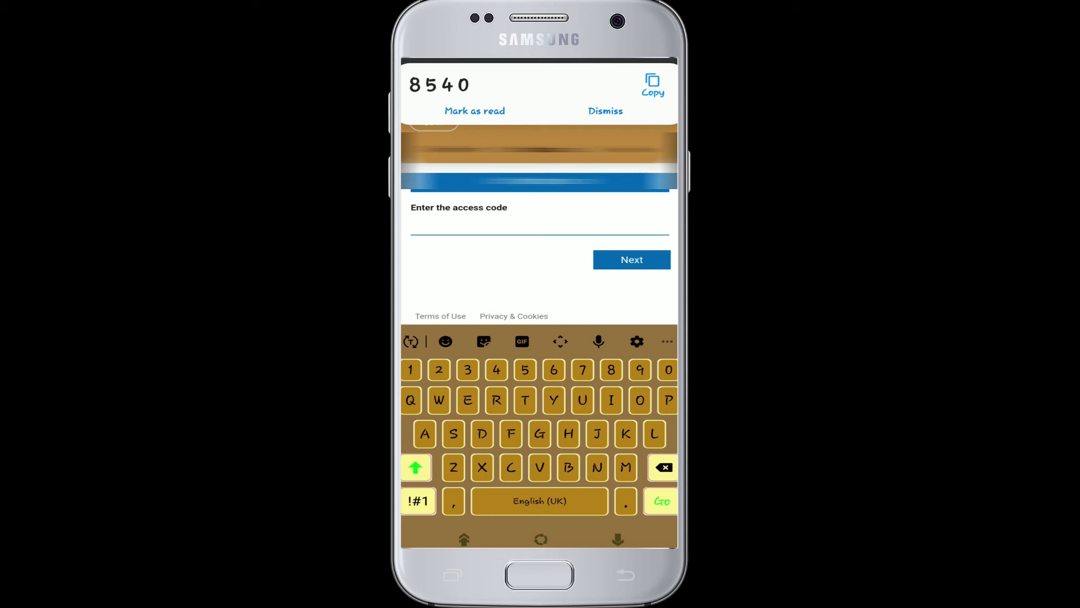
pyautogui.write('85')
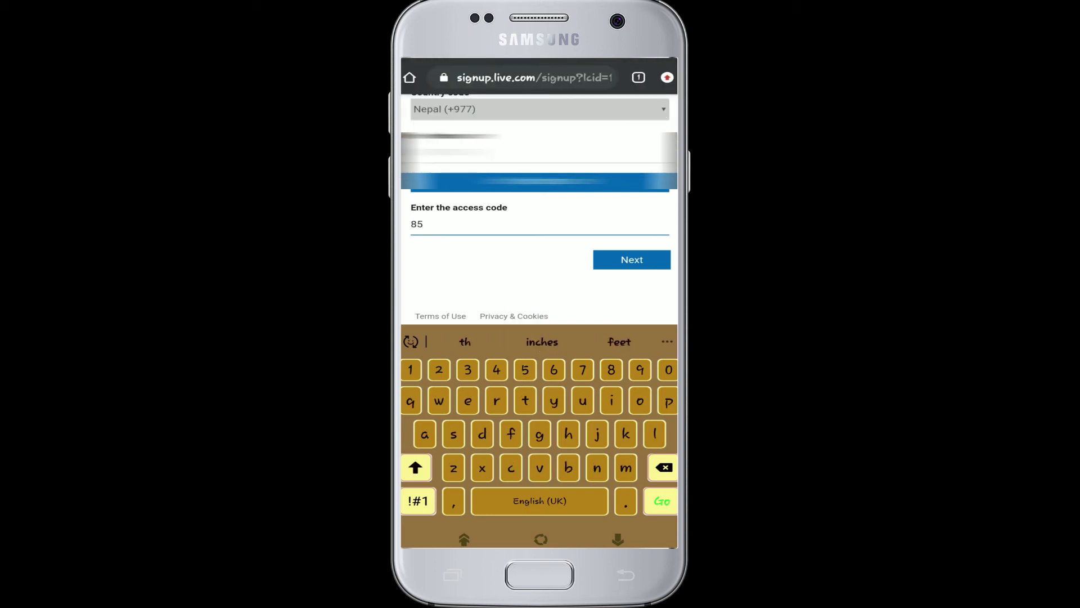
pyautogui.write('40')
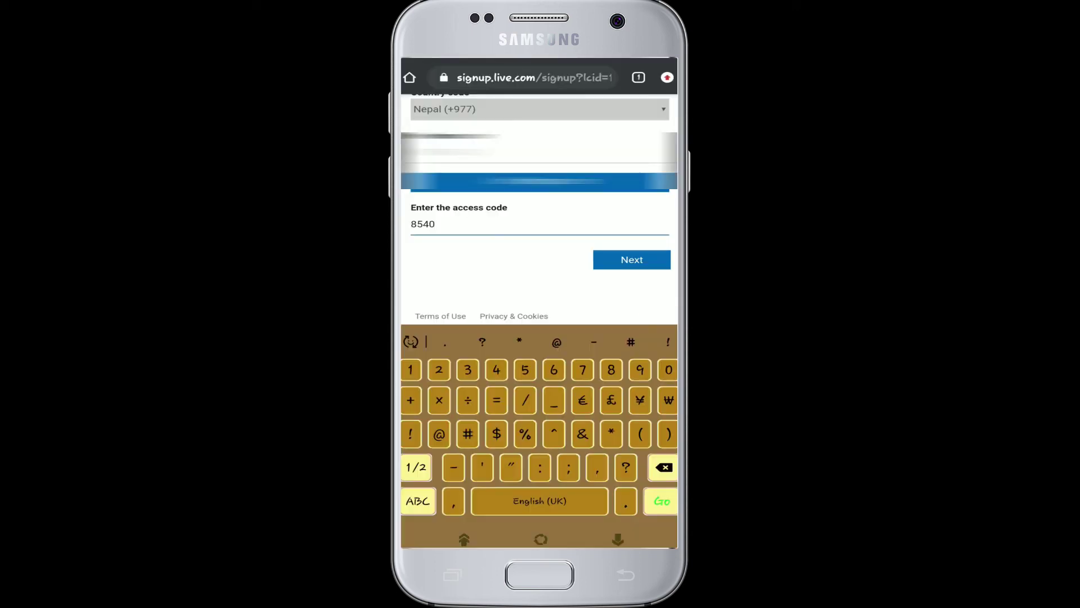
pyautogui.press('Return')
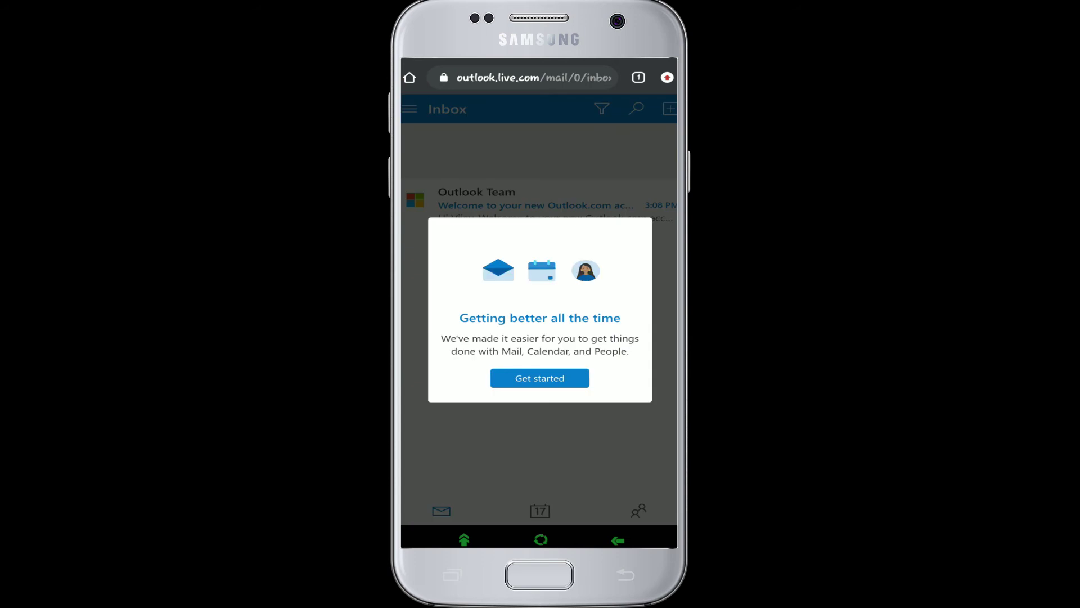
# - Dismiss the welcome dialog with Get started and open the Outlook folder pane
pyautogui.click(540, 378)
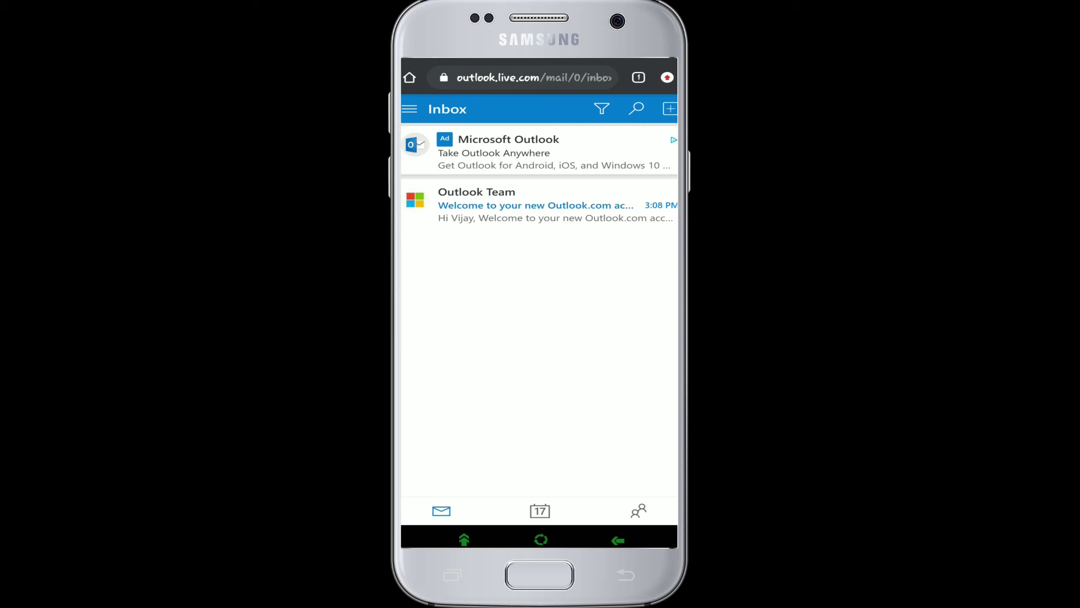
pyautogui.click(409, 109)
pyautogui.scroll(-2, 523, 309)
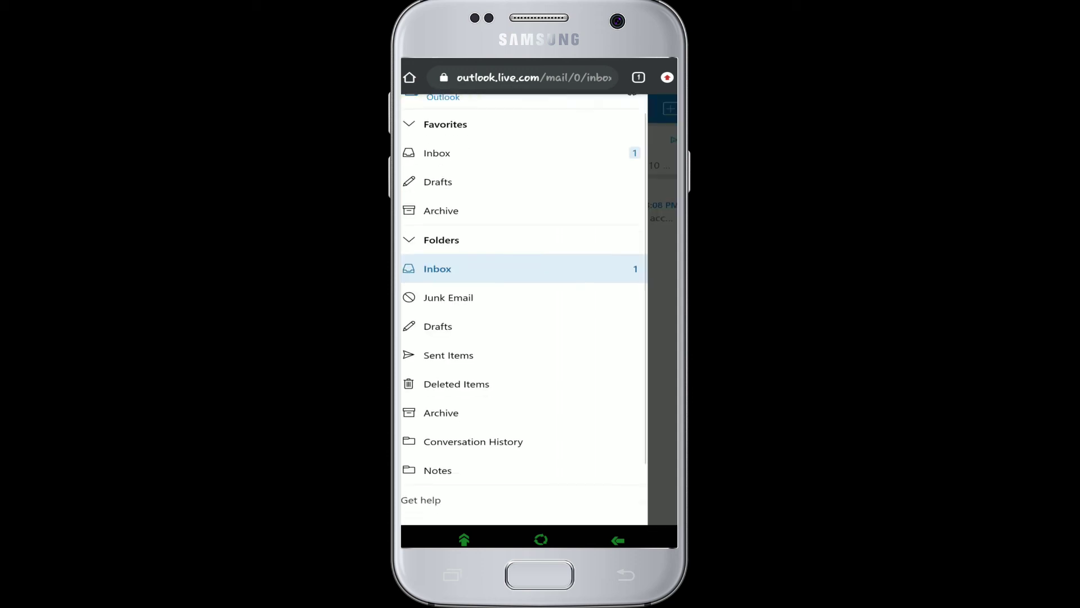
pyautogui.scroll(2, 523, 309)
pyautogui.scroll(-2, 523, 309)
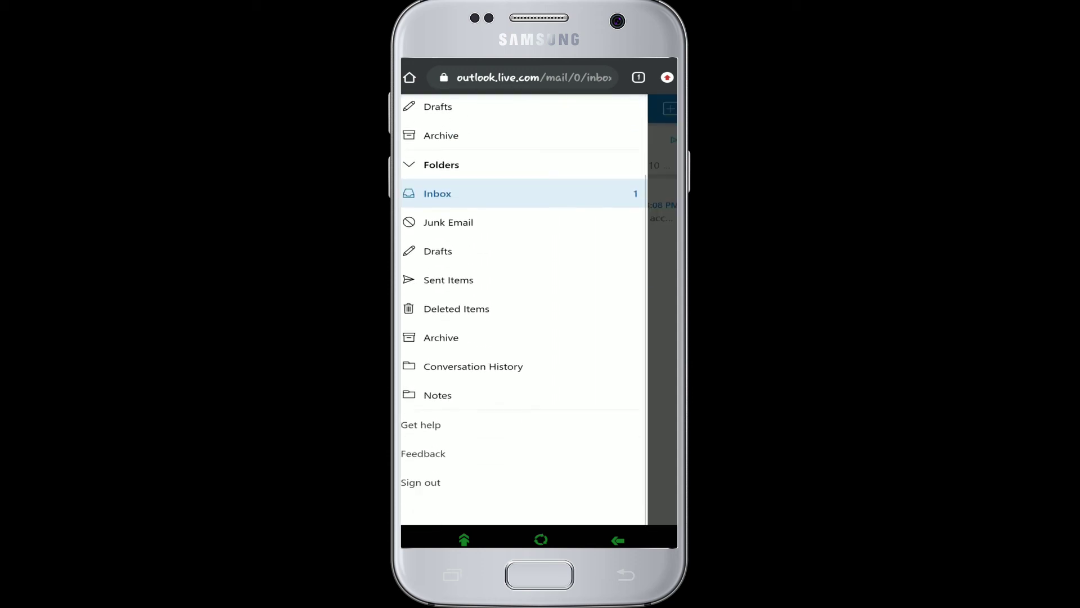
# - Close the folder pane via Inbox and return to the Android home screen
pyautogui.click(437, 193)
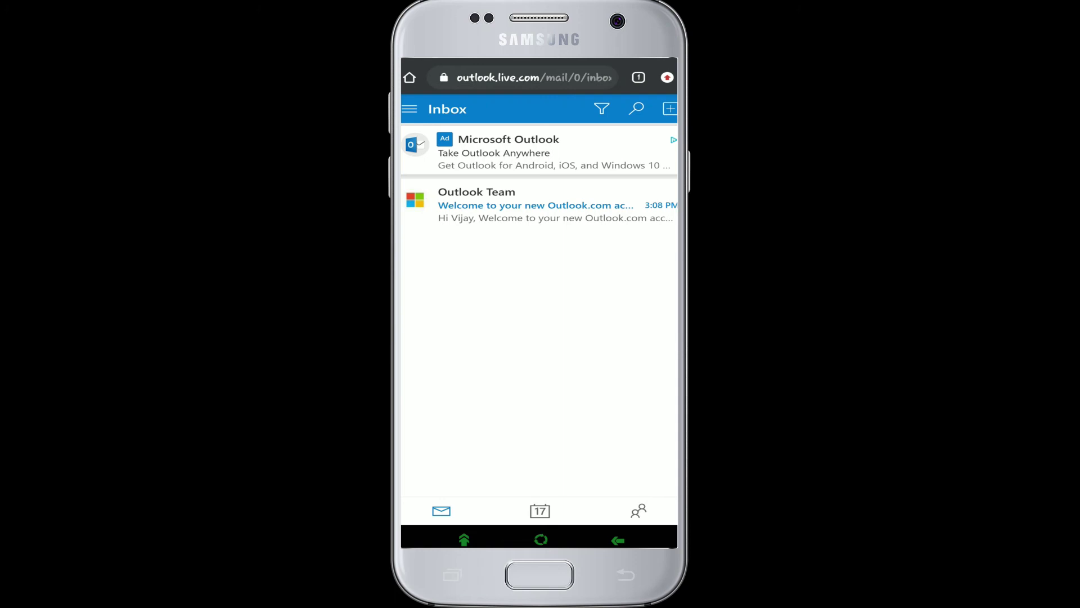
pyautogui.click(618, 540)
pyautogui.click(541, 540)
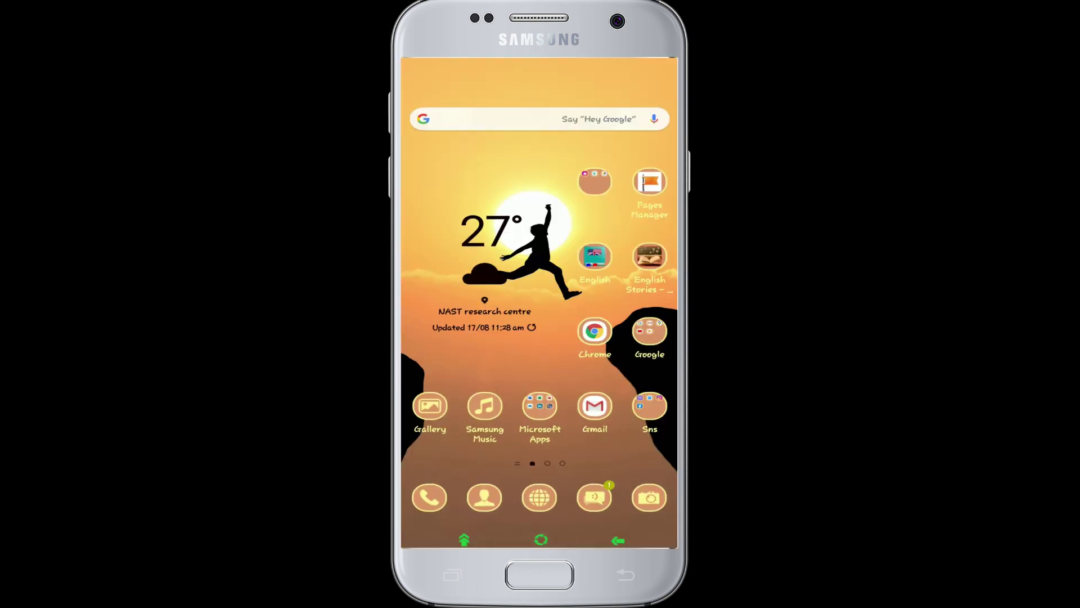